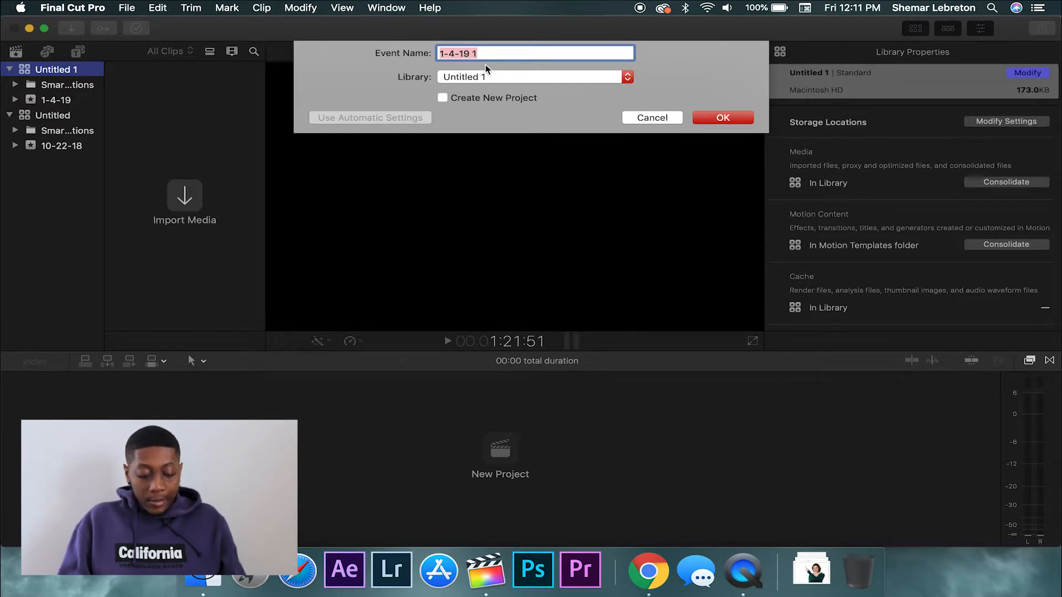
Create the 'Hawaii Vlog' event in the Untitled 1 library and select it
{"action": "type", "text": "Hawaii Vlog"}
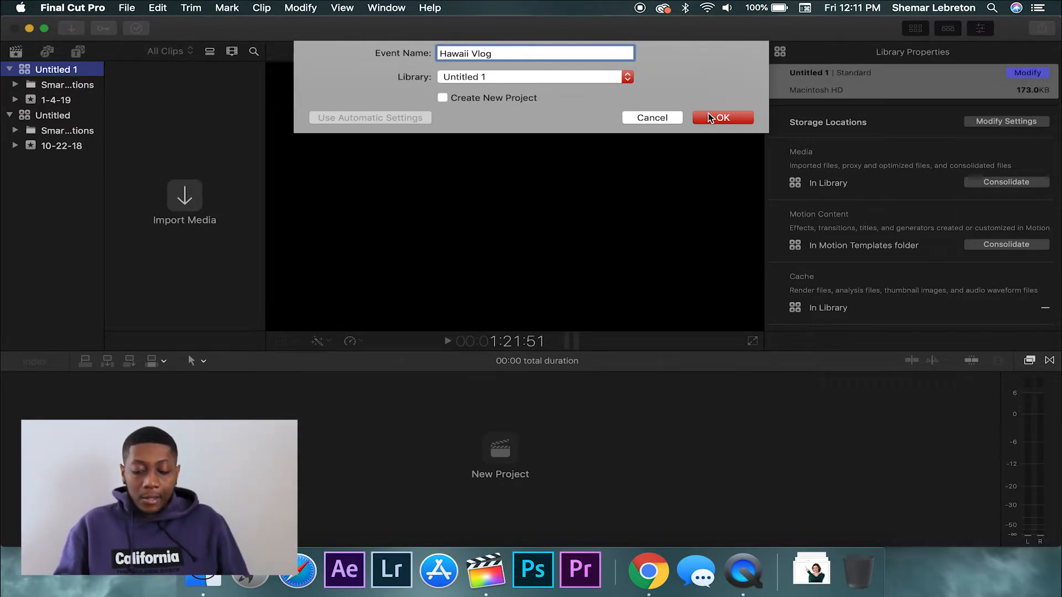
{"action": "left_click", "coordinate": [709, 117]}
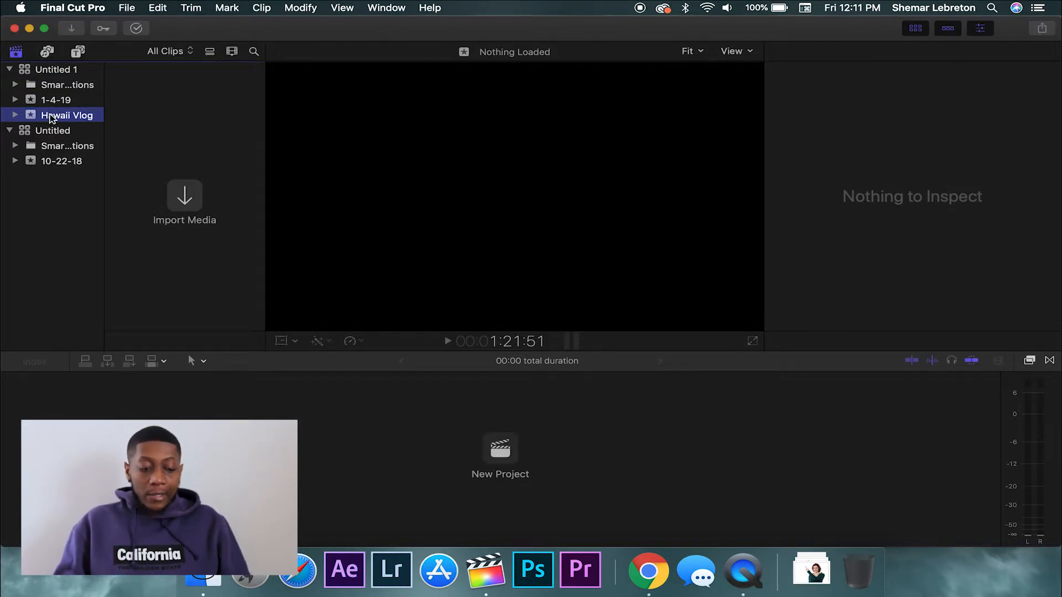
{"action": "left_click", "coordinate": [50, 118]}
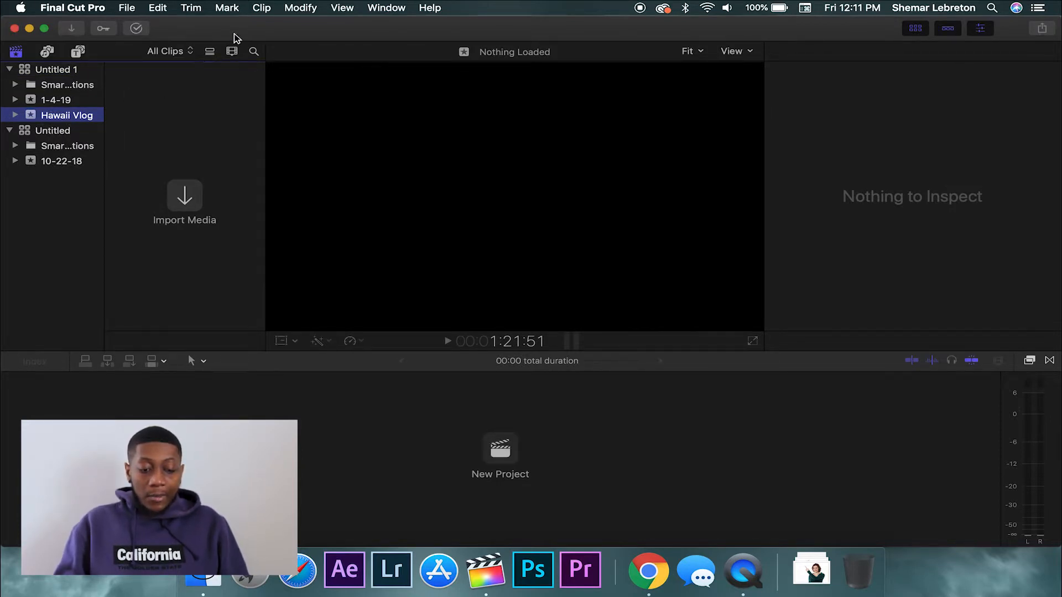
{"action": "left_click", "coordinate": [133, 8]}
Start a new project in Hawaii Vlog named 'Vlog #22'
{"action": "mouse_move", "coordinate": [249, 25]}
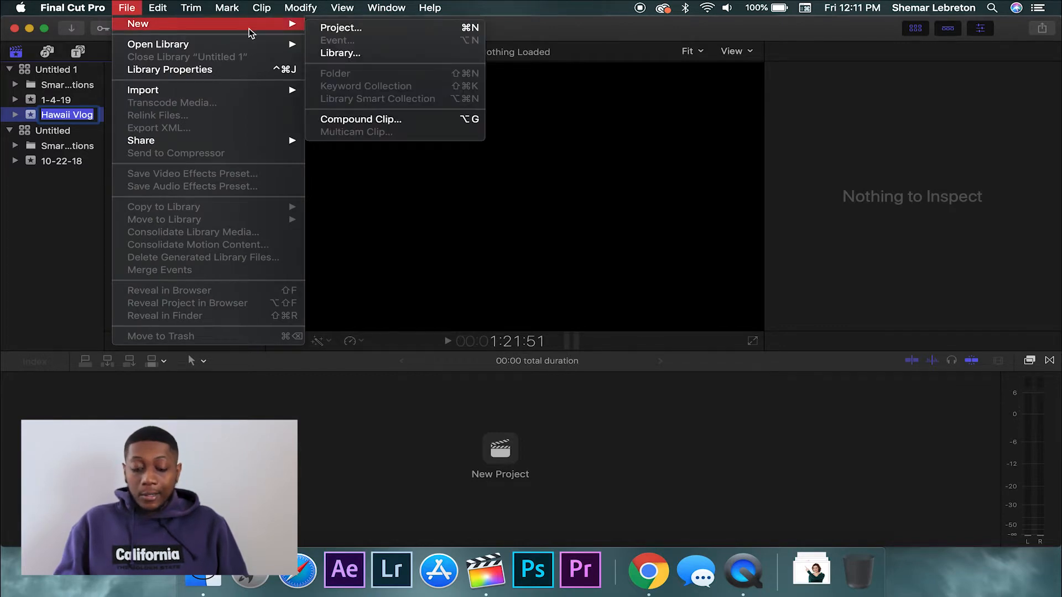
{"action": "left_click", "coordinate": [324, 26]}
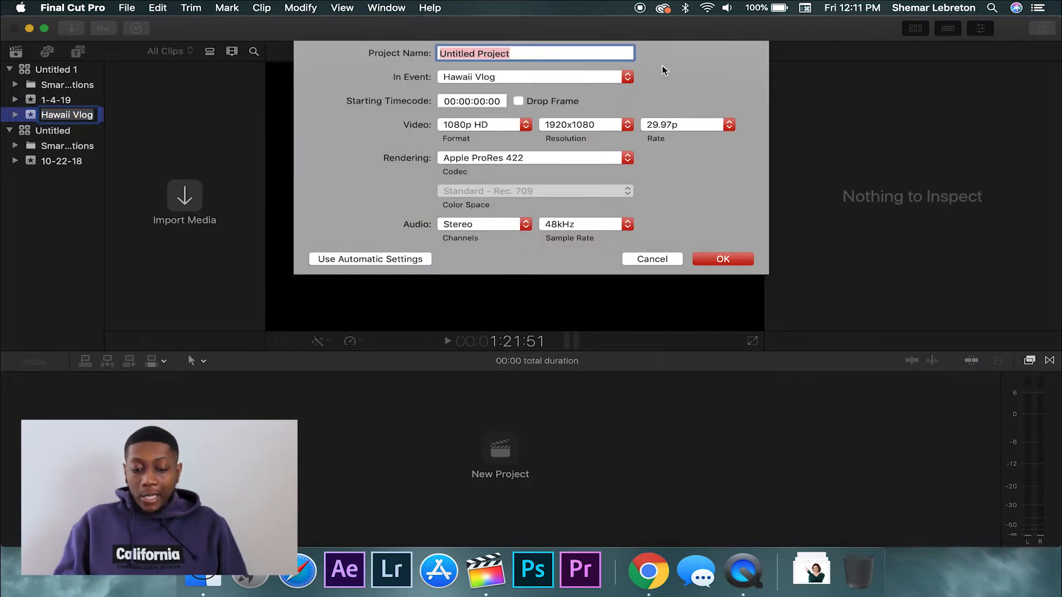
{"action": "key", "text": "BackSpace"}
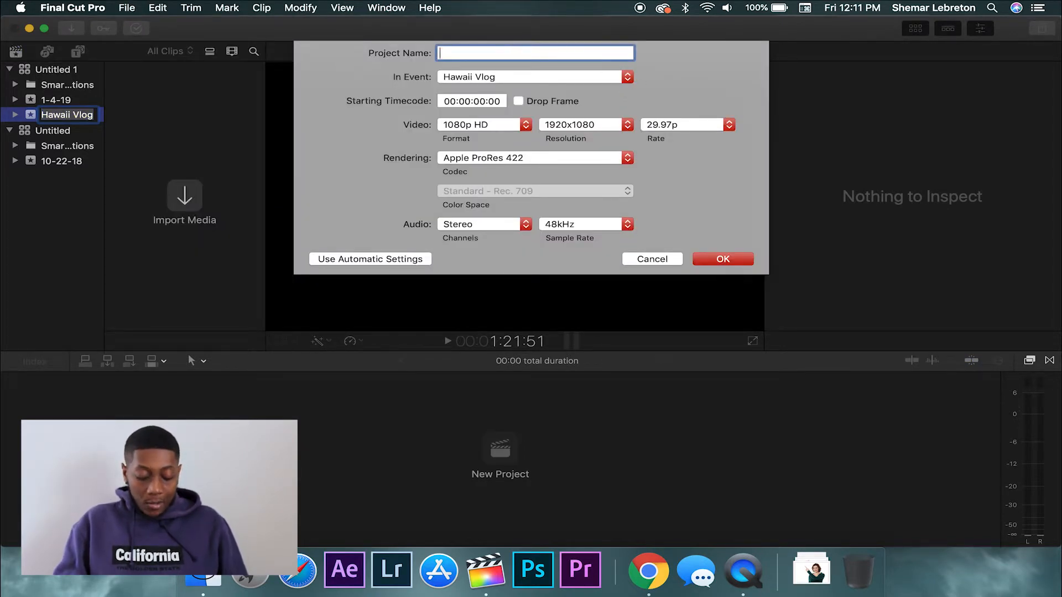
{"action": "type", "text": "Hawaii"}
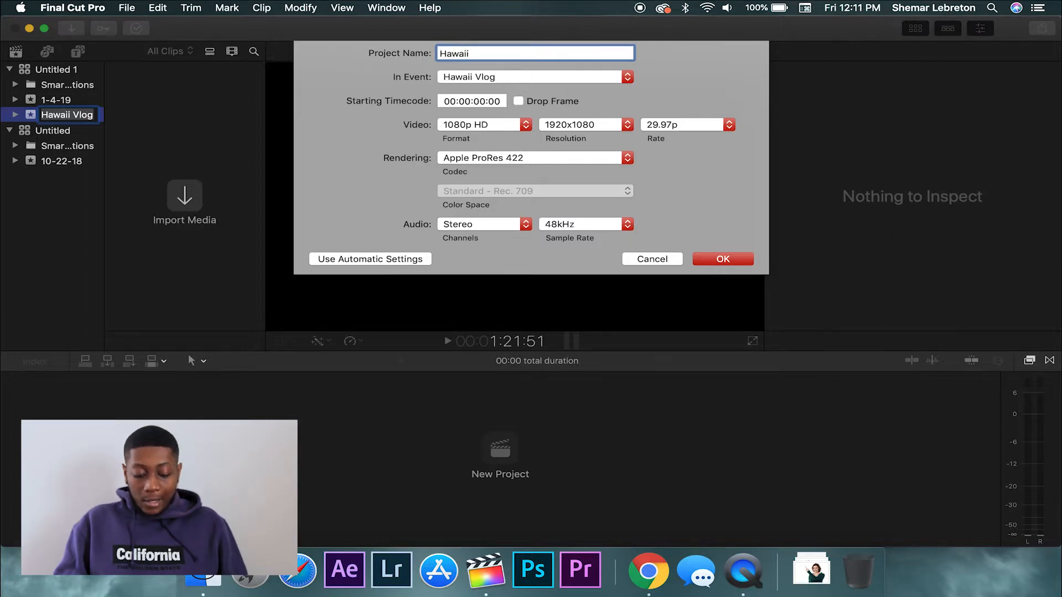
{"action": "key", "text": "BackSpace"}
{"action": "key", "text": "BackSpace"}
{"action": "key", "text": "BackSpace"}
{"action": "key", "text": "BackSpace"}
{"action": "key", "text": "BackSpace"}
{"action": "key", "text": "BackSpace"}
{"action": "type", "text": "V"}
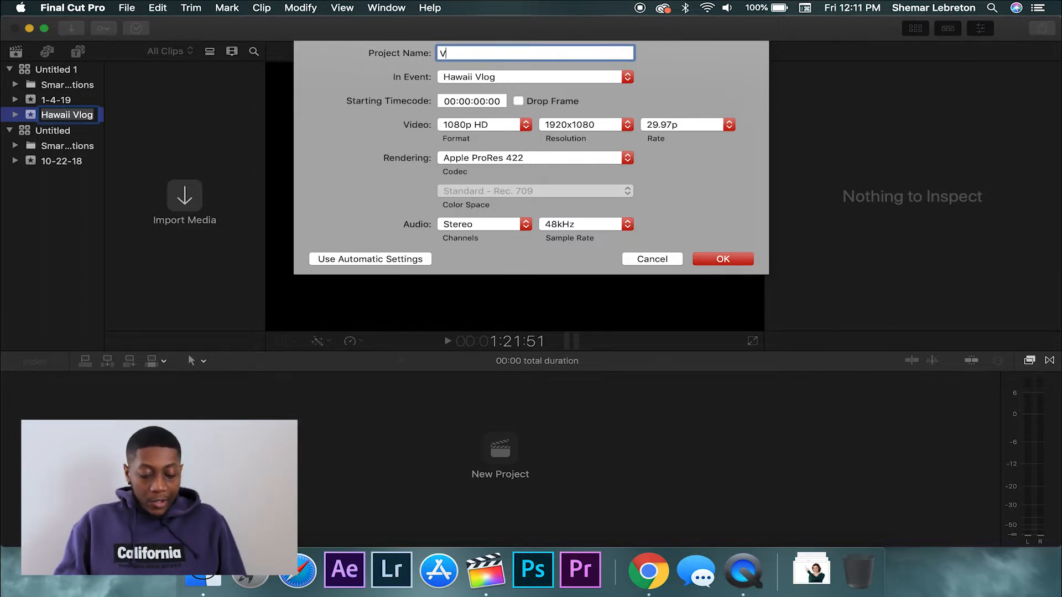
{"action": "type", "text": "log #22"}
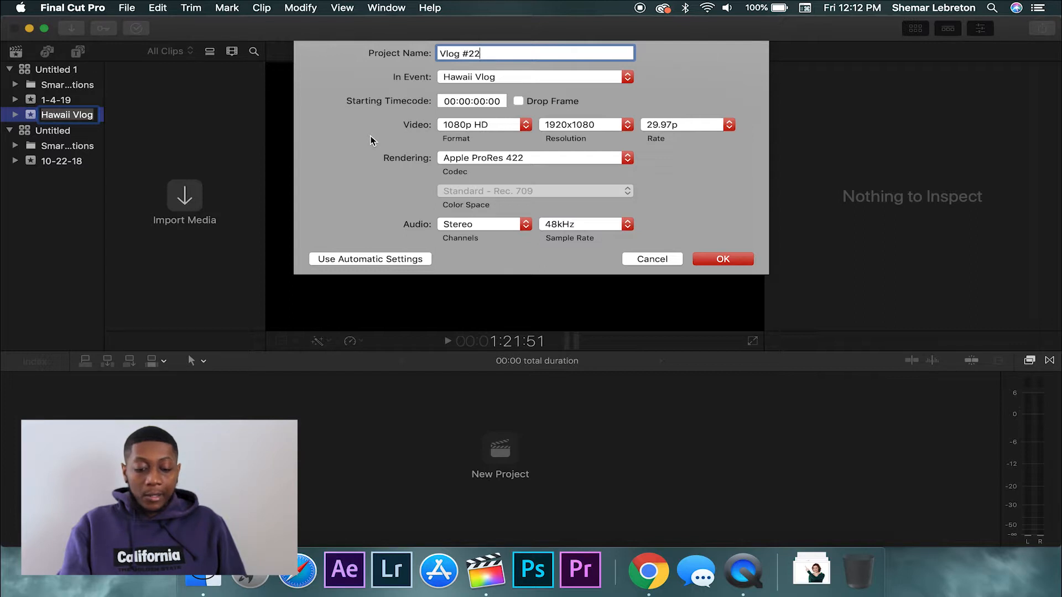
Set the project format to 1080p HD at 29.97p and create it
{"action": "left_click", "coordinate": [526, 125]}
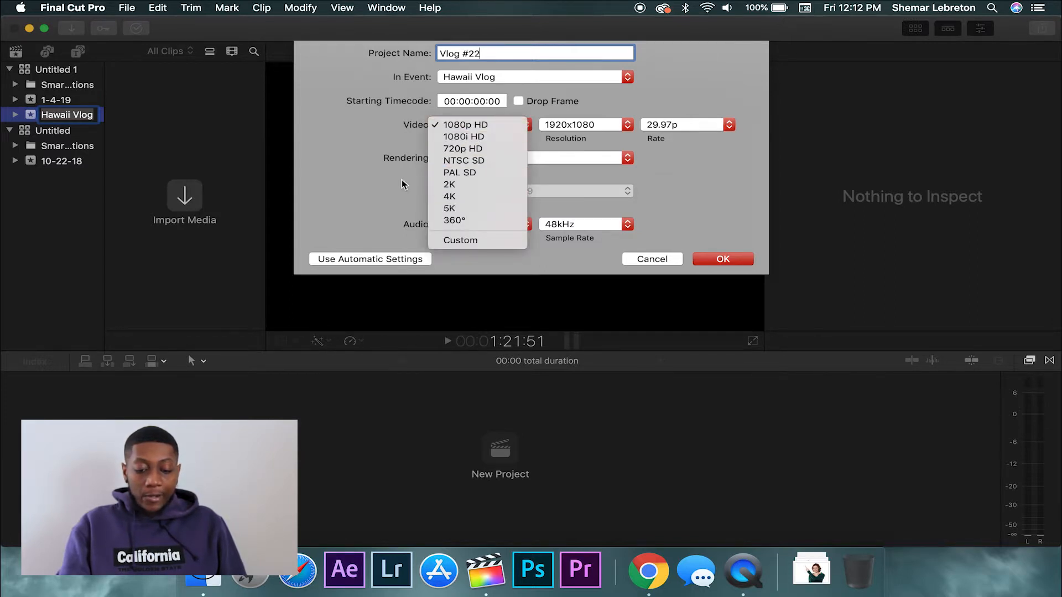
{"action": "left_click", "coordinate": [449, 196]}
{"action": "left_click", "coordinate": [525, 125]}
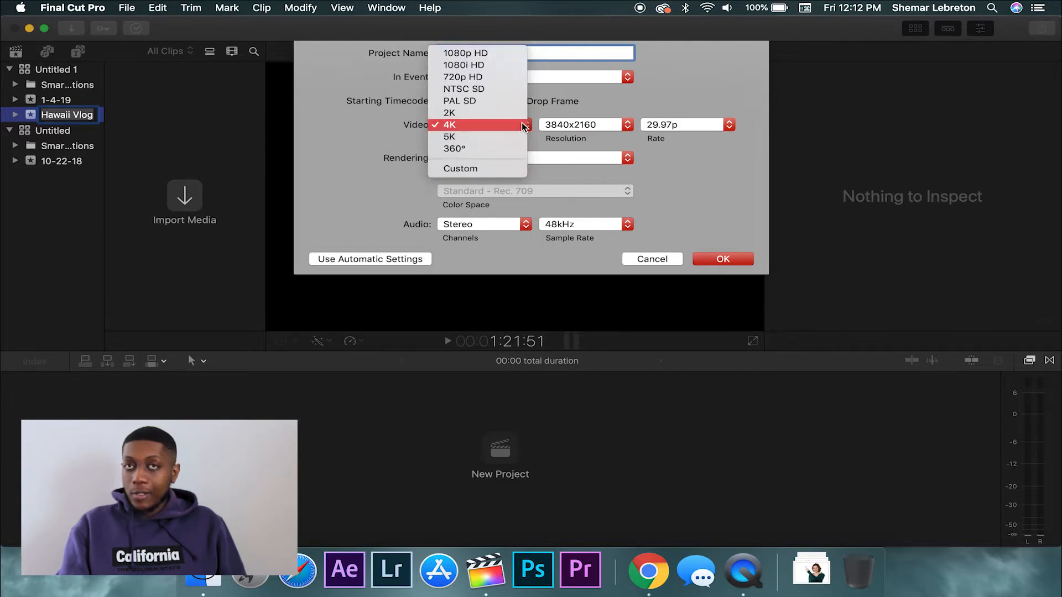
{"action": "left_click", "coordinate": [513, 53]}
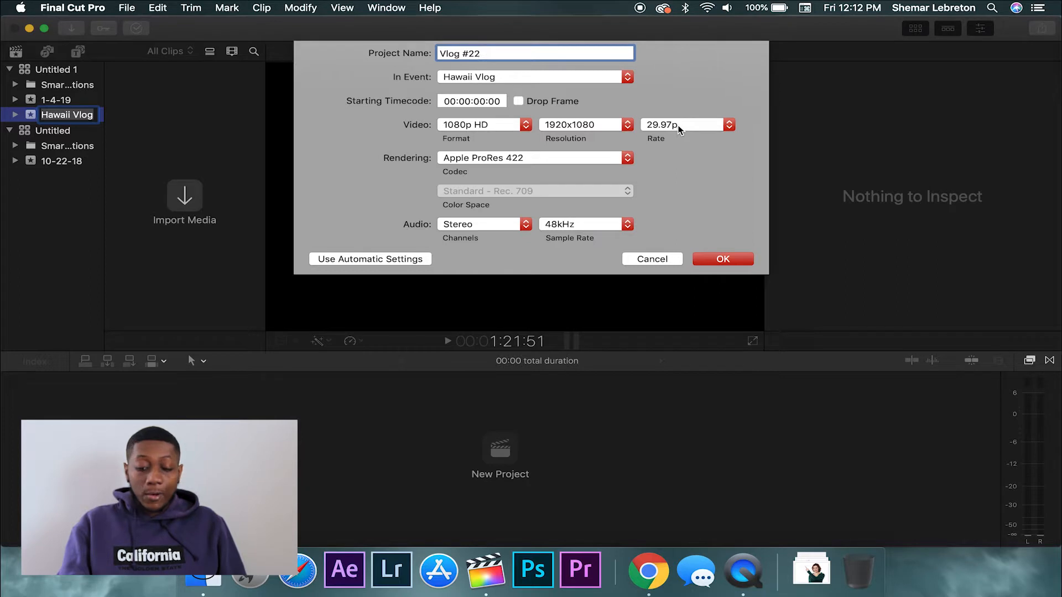
{"action": "left_click", "coordinate": [729, 125]}
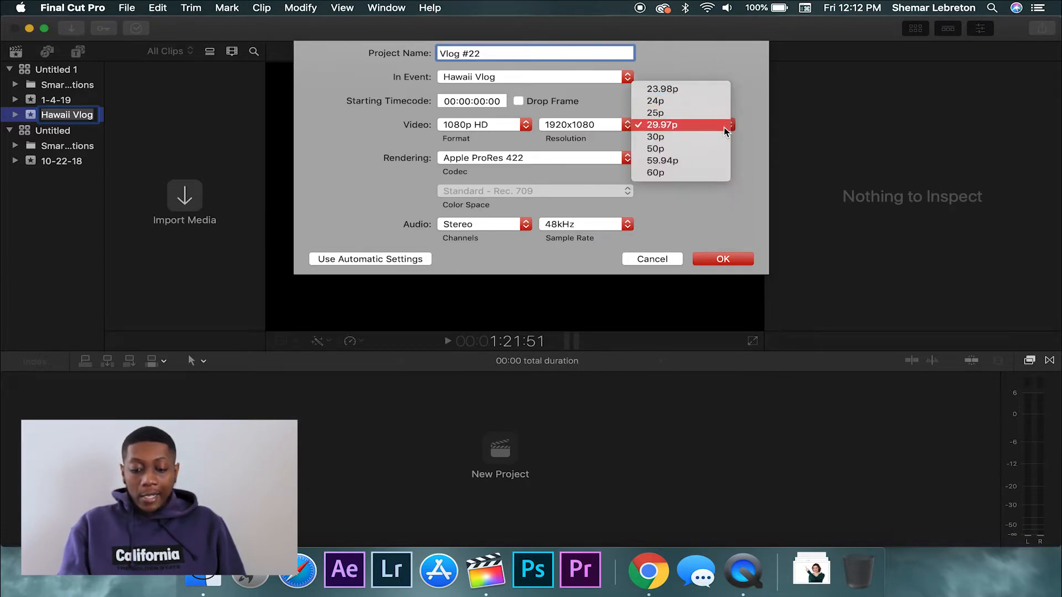
{"action": "left_click", "coordinate": [723, 126]}
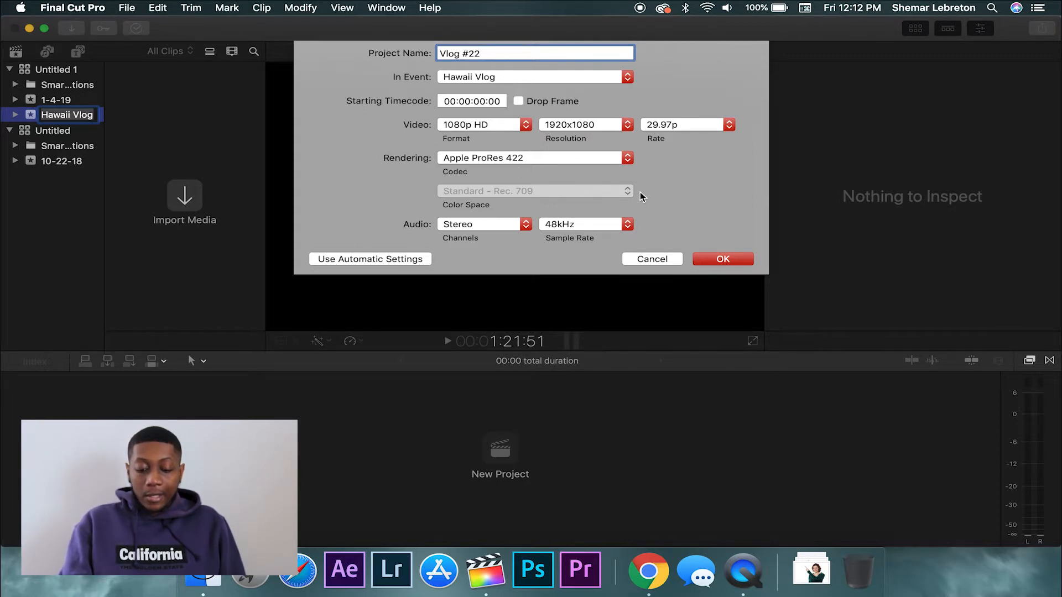
{"action": "left_click", "coordinate": [720, 259]}
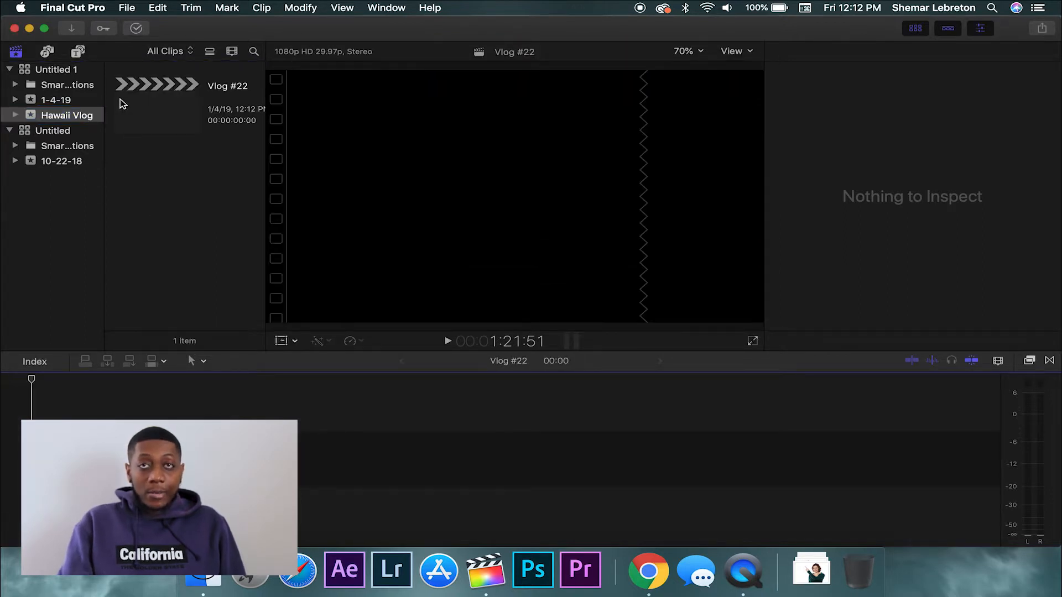
{"action": "left_click", "coordinate": [159, 111]}
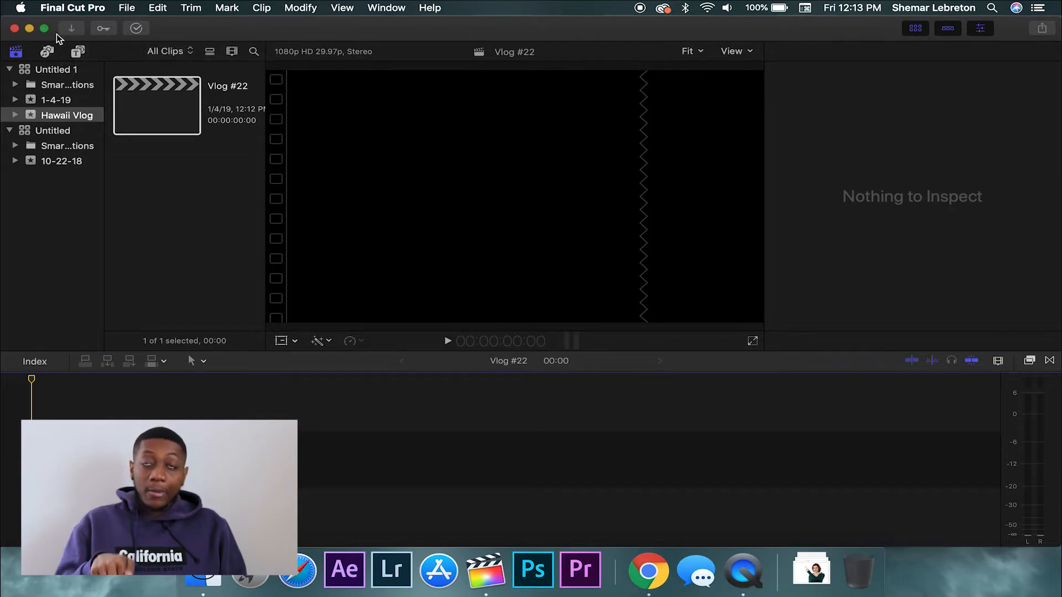
Preview the 'relationship line' .mov clip and import it into the Hawaii Vlog event
{"action": "left_click", "coordinate": [77, 33]}
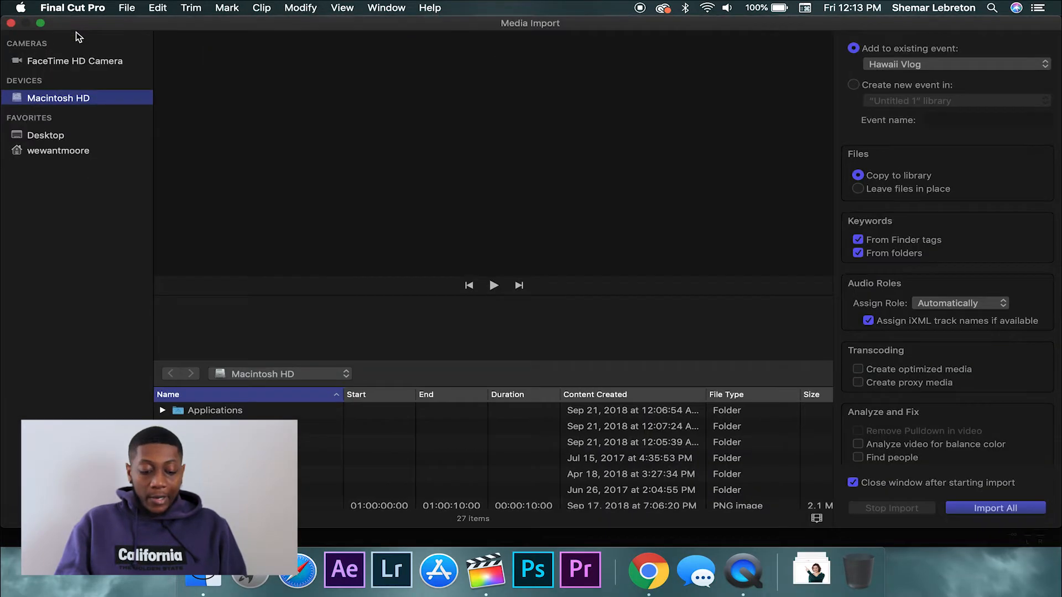
{"action": "scroll", "coordinate": [232, 454], "scroll_direction": "down", "scroll_amount": 5}
{"action": "scroll", "coordinate": [232, 454], "scroll_direction": "down", "scroll_amount": 6}
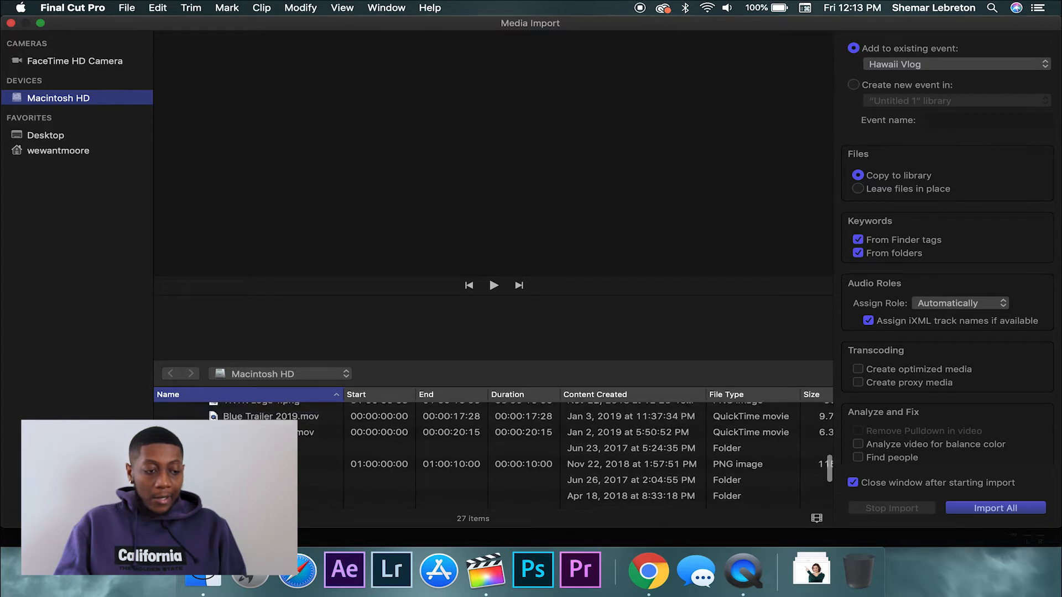
{"action": "scroll", "coordinate": [232, 454], "scroll_direction": "up", "scroll_amount": 2}
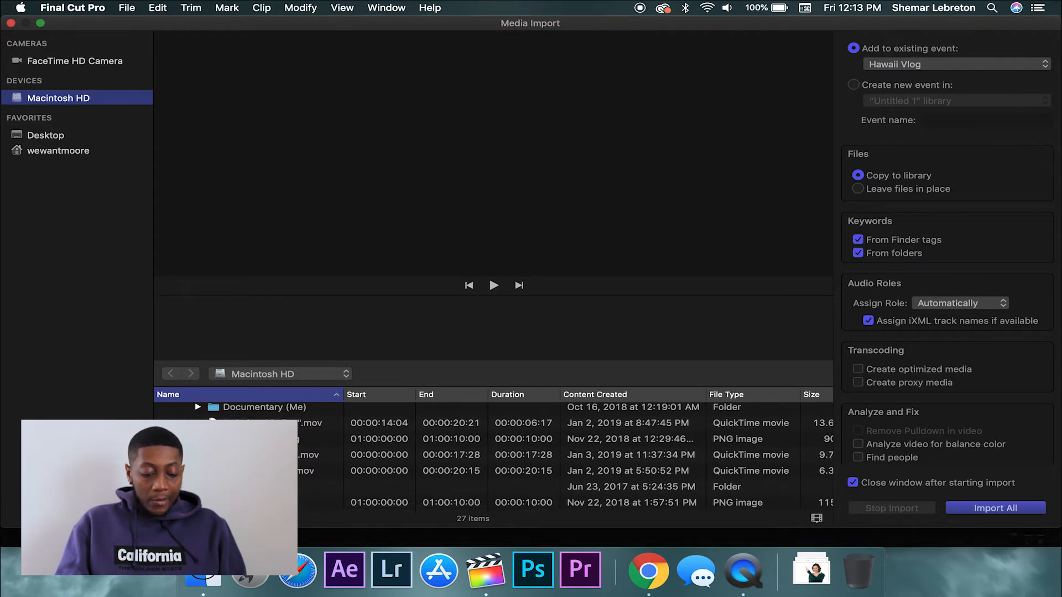
{"action": "left_click", "coordinate": [254, 423]}
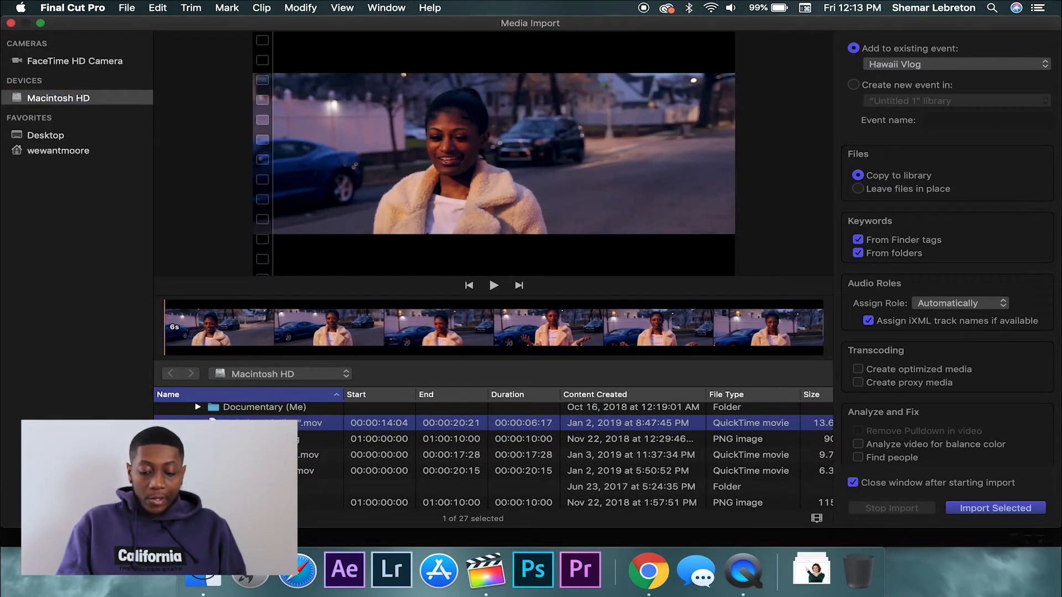
{"action": "left_click", "coordinate": [660, 332]}
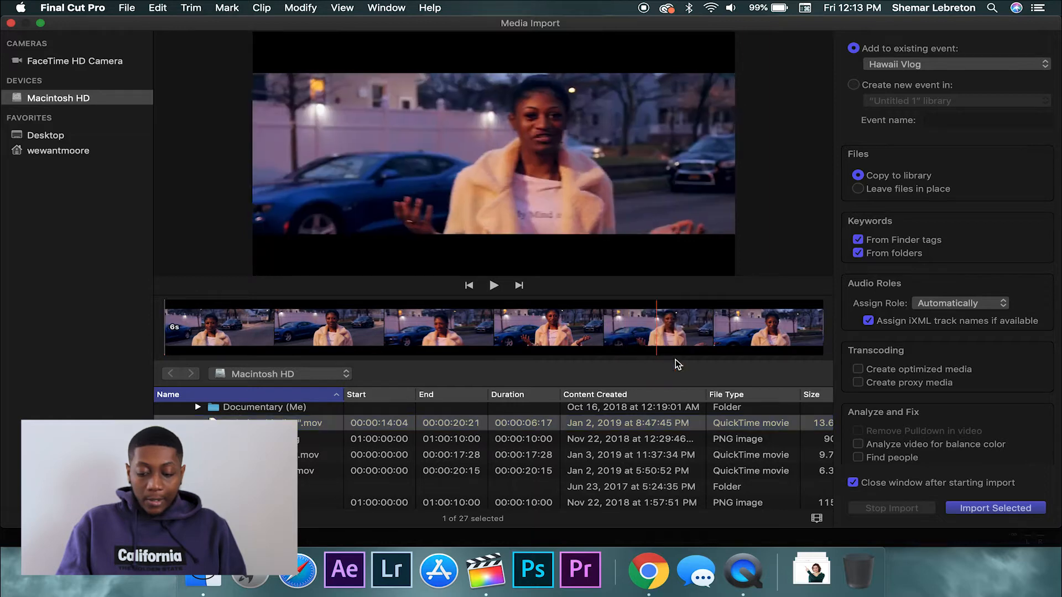
{"action": "left_click", "coordinate": [985, 509]}
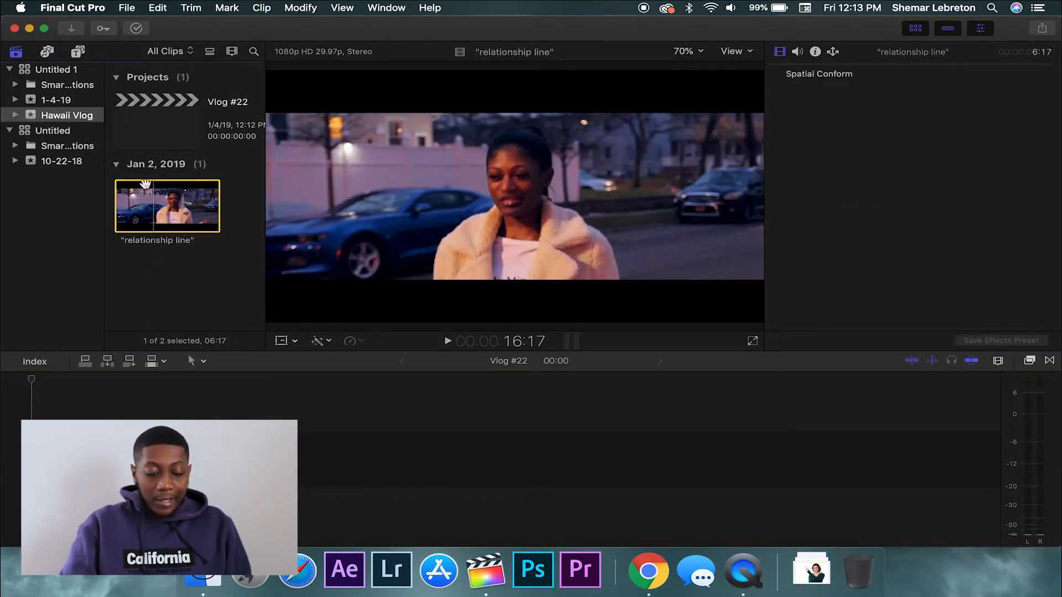
Append the relationship line clip to Vlog #22, play it from the start, and view its Color settings
{"action": "key", "text": "e"}
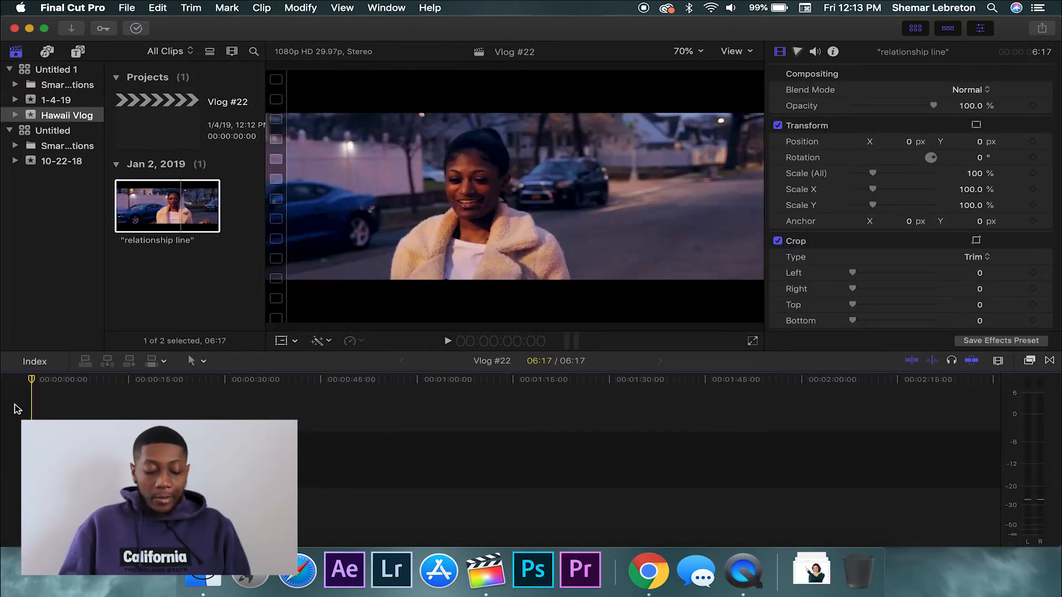
{"action": "key", "text": "space"}
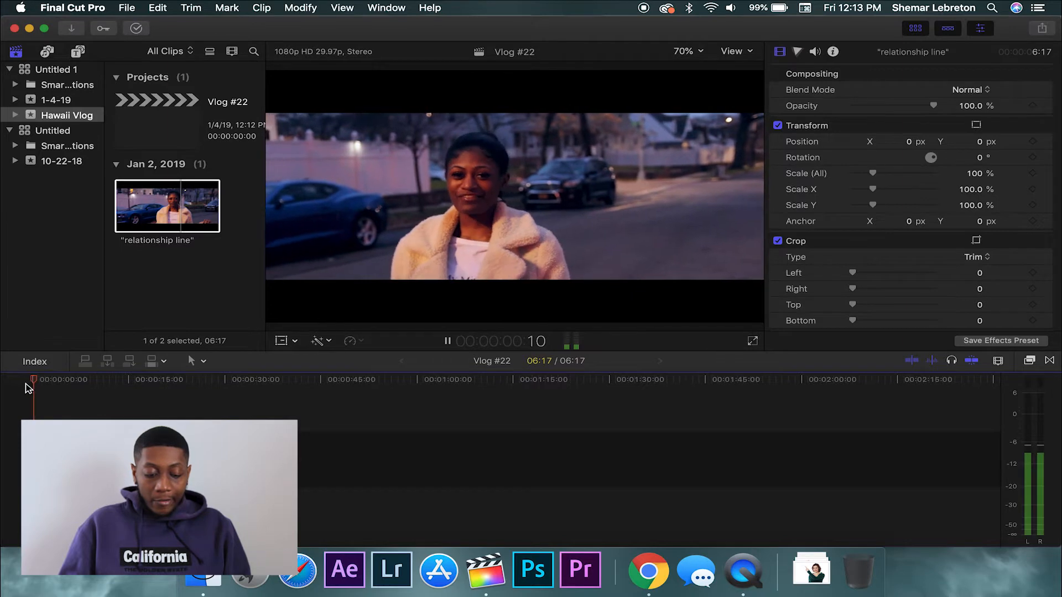
{"action": "left_click", "coordinate": [29, 382]}
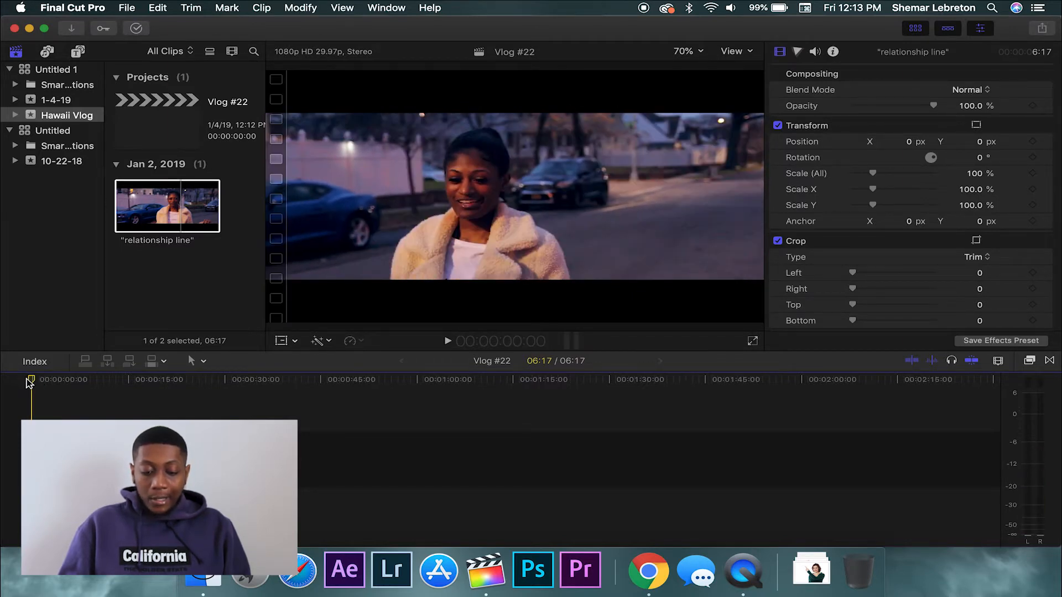
{"action": "key", "text": "space"}
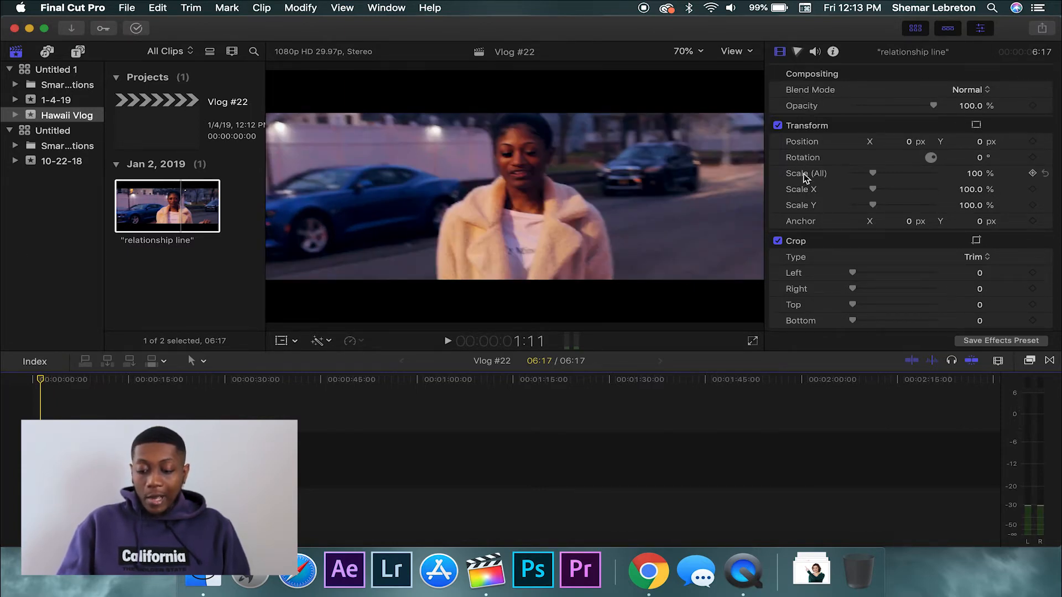
{"action": "scroll", "coordinate": [809, 296], "scroll_direction": "down", "scroll_amount": 6}
{"action": "scroll", "coordinate": [807, 302], "scroll_direction": "up", "scroll_amount": 6}
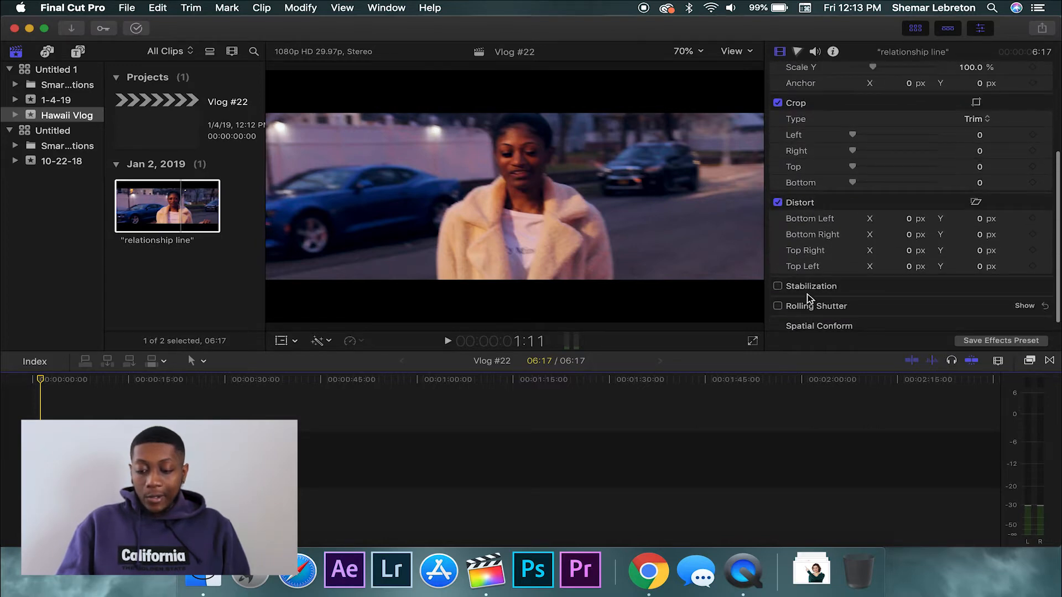
{"action": "left_click", "coordinate": [797, 53]}
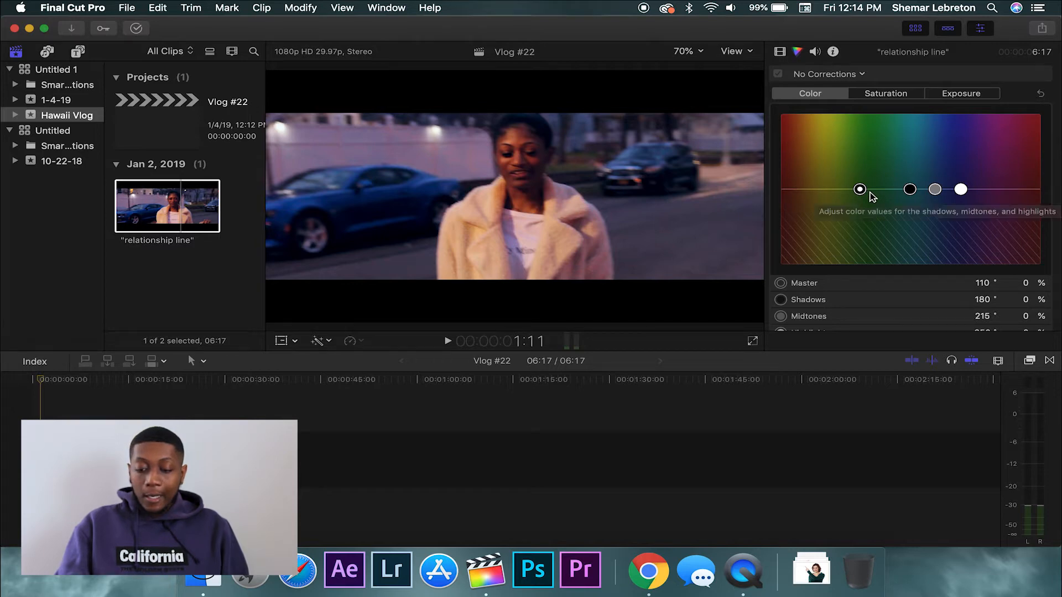
Nudge the clip's Volume slider slightly up in the Audio inspector and check its Info details
{"action": "left_click", "coordinate": [815, 54]}
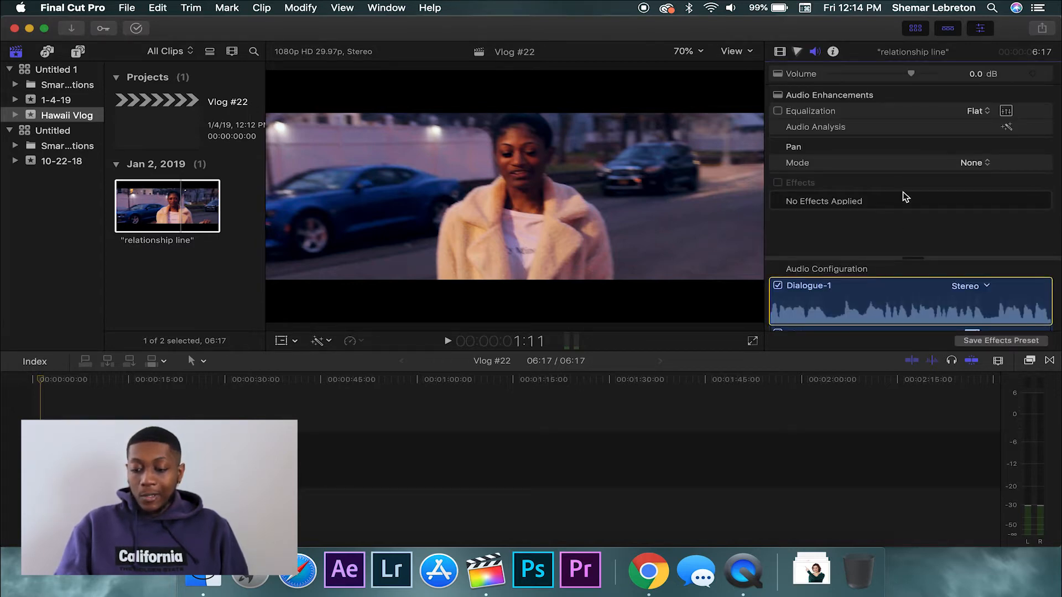
{"action": "left_click_drag", "start_coordinate": [911, 74], "coordinate": [915, 74]}
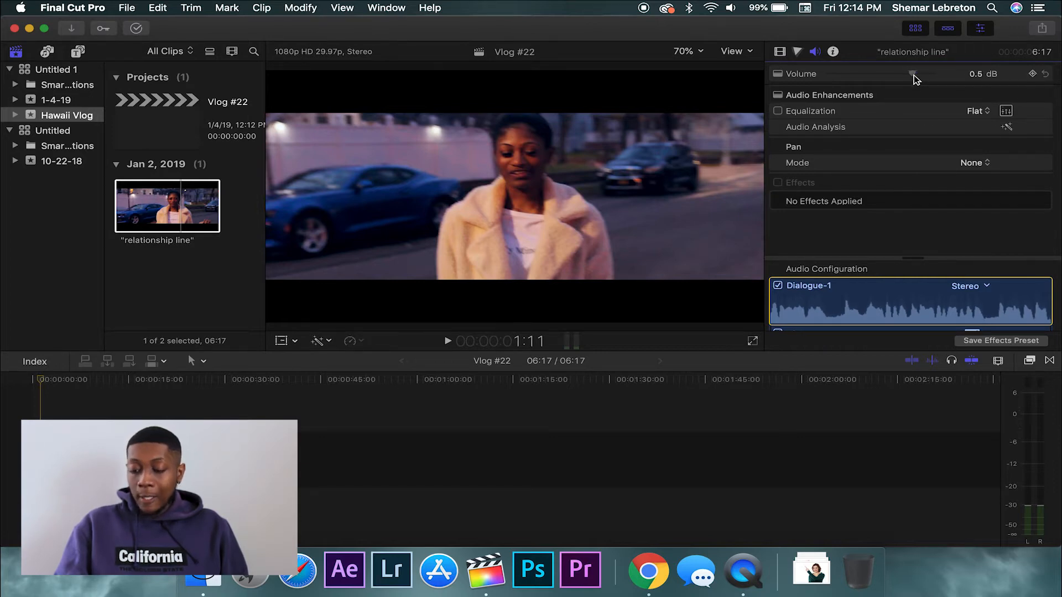
{"action": "left_click", "coordinate": [833, 51]}
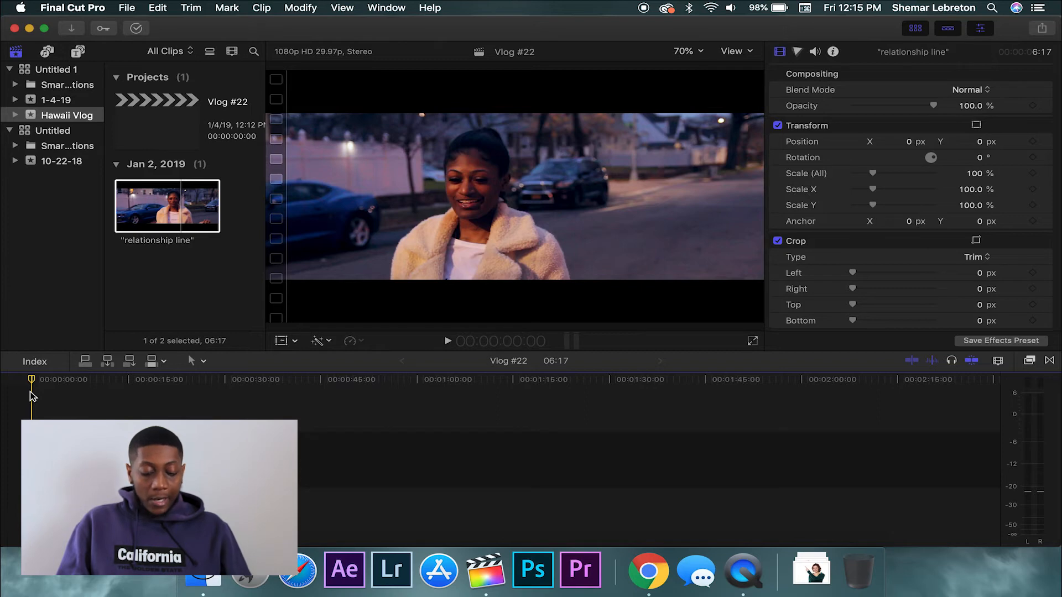
Blade the relationship line clip near its start, then return to the Select tool
{"action": "key", "text": "b"}
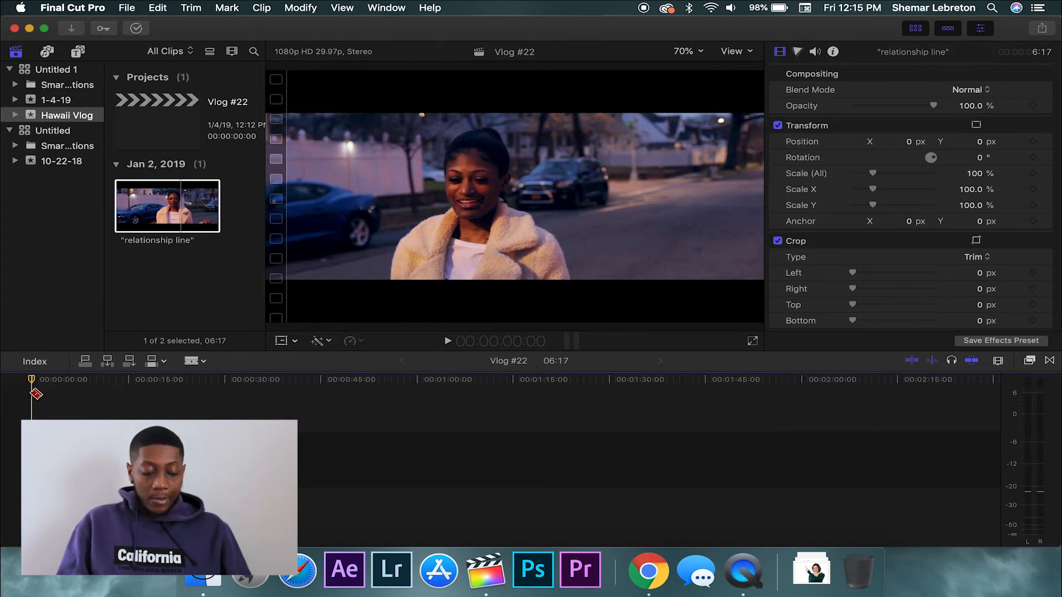
{"action": "left_click", "coordinate": [52, 460]}
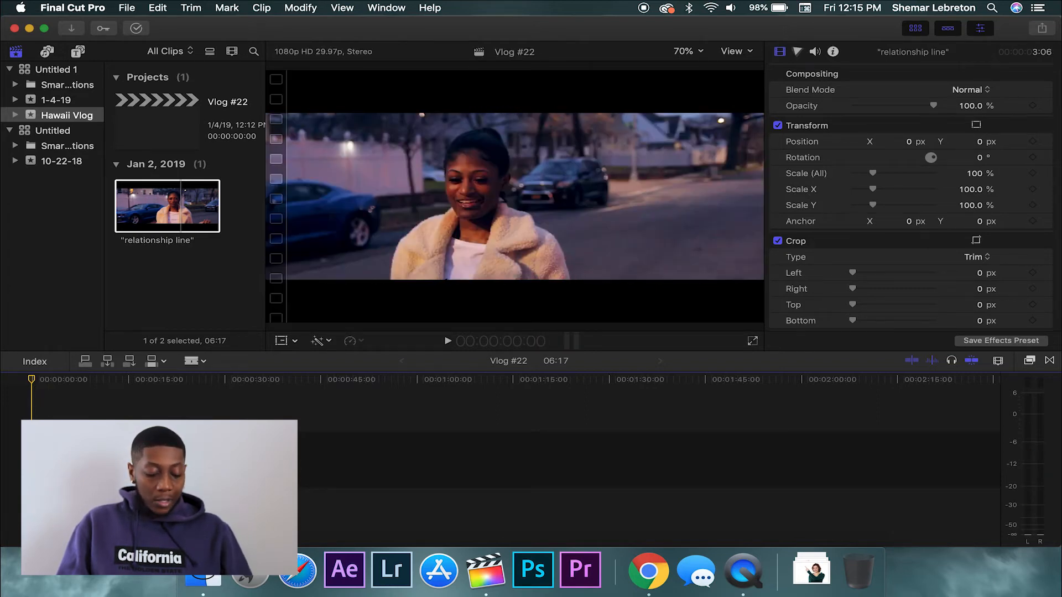
{"action": "key", "text": "a"}
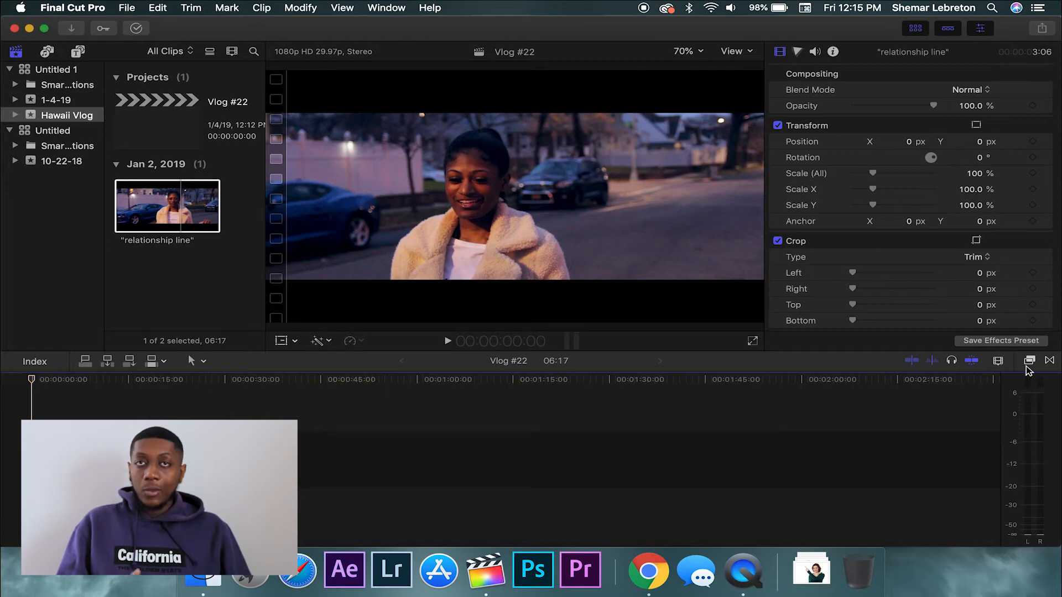